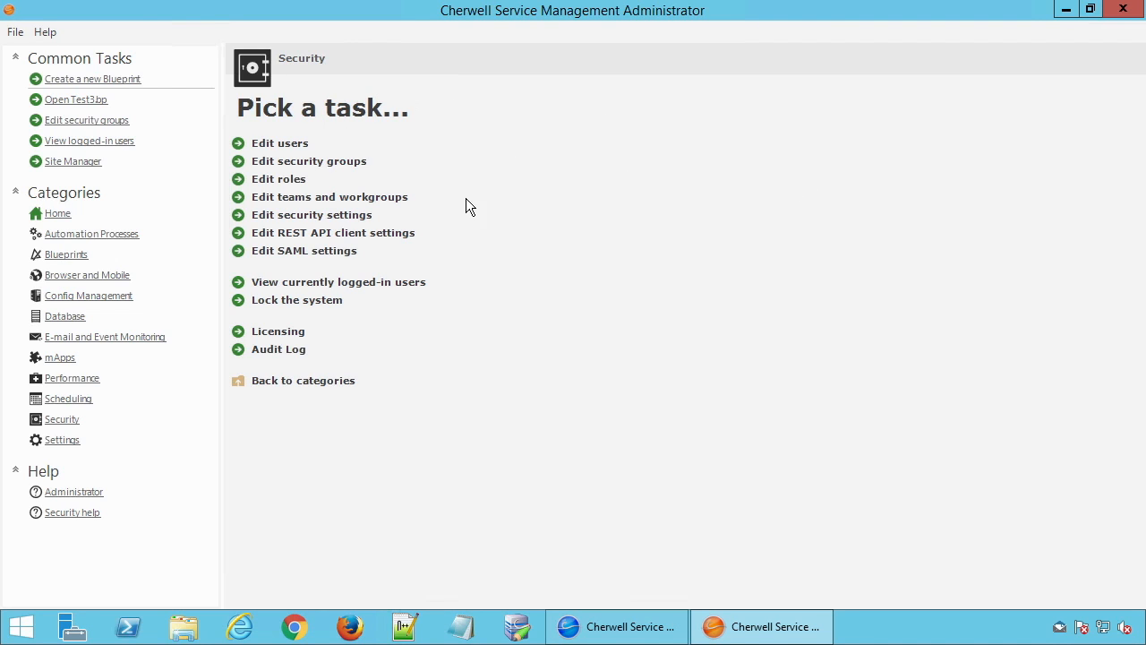
Review the 2nd and 3rd Level Support teams in the security Teams and Workgroups editor, including name and description fields, and close it
left_click(383, 199)
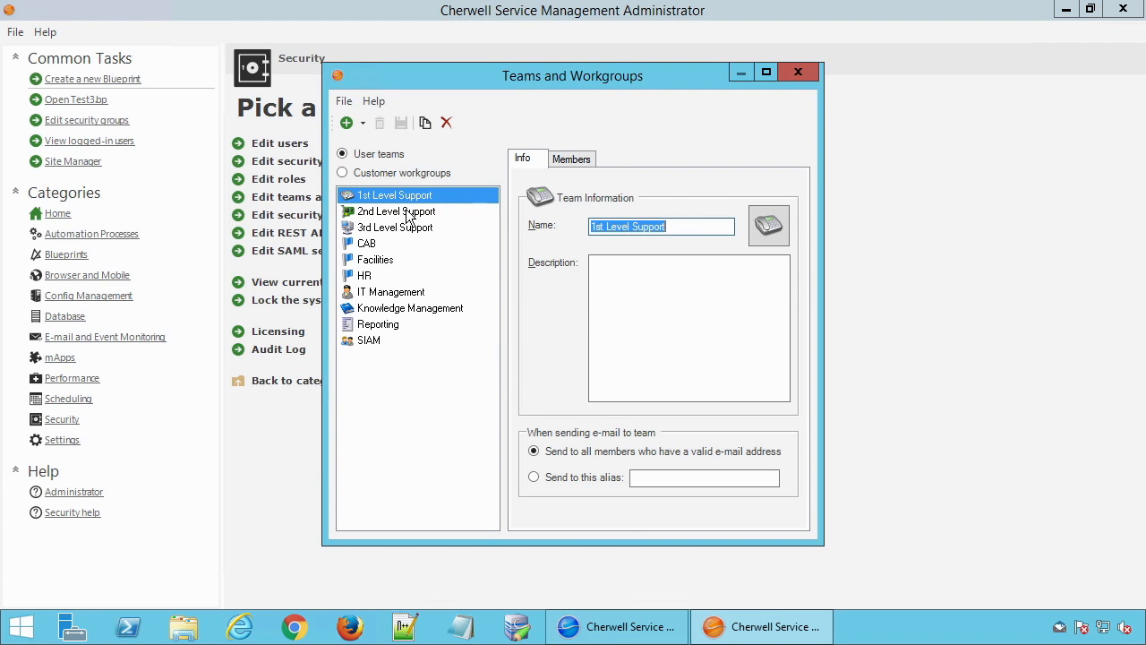
left_click(410, 215)
left_click(410, 229)
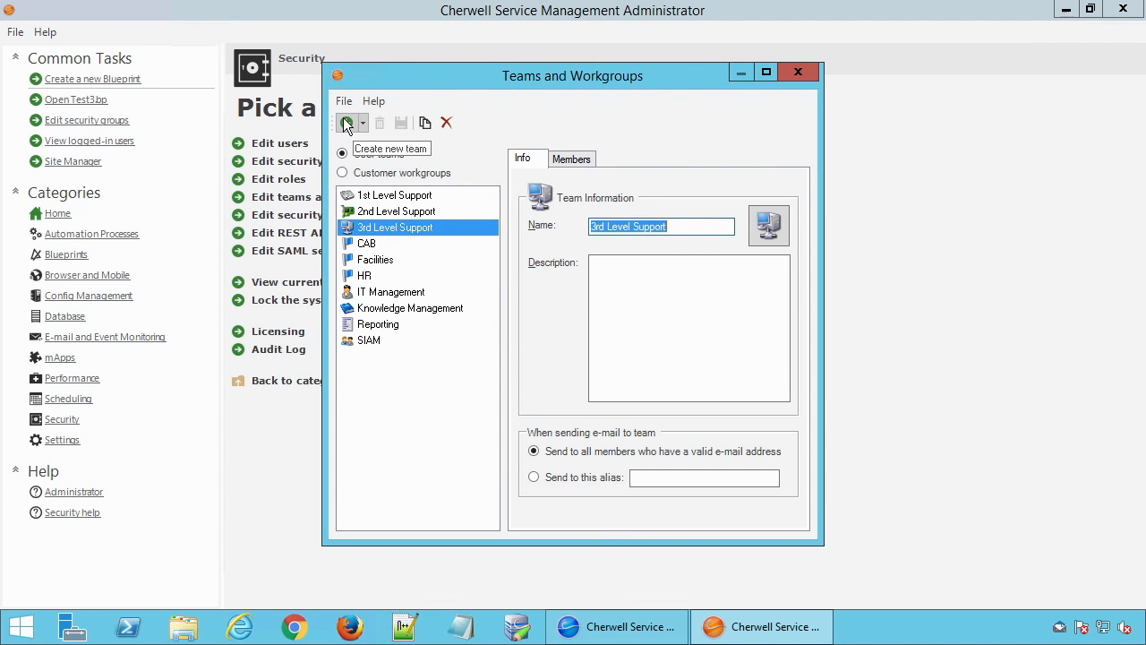
left_click(677, 227)
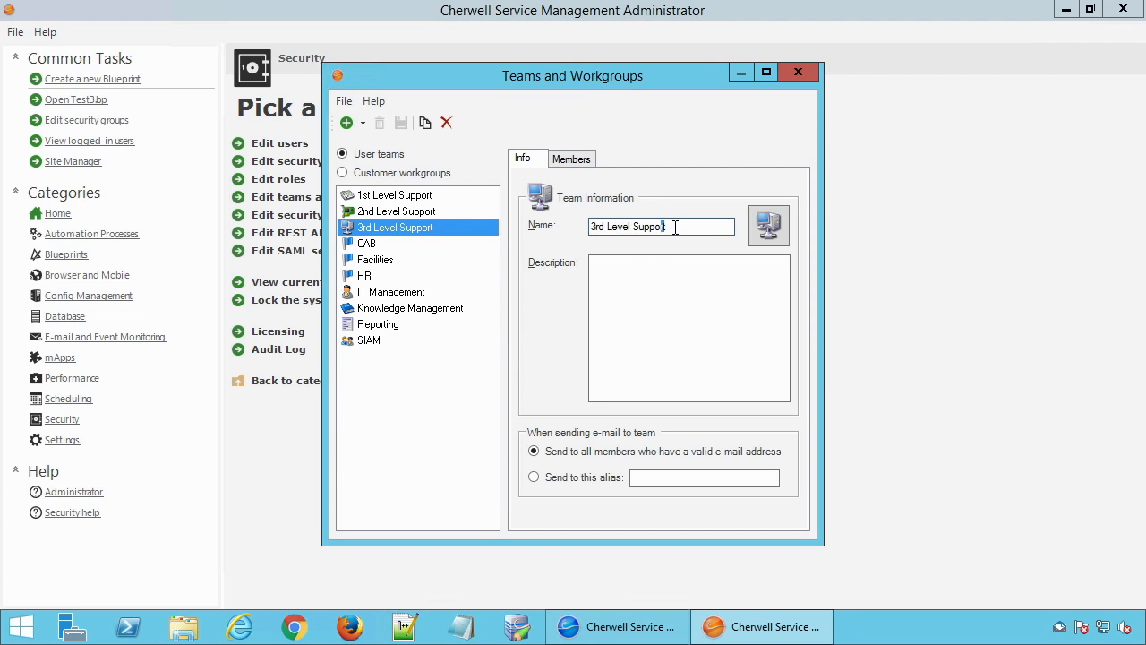
left_click(666, 297)
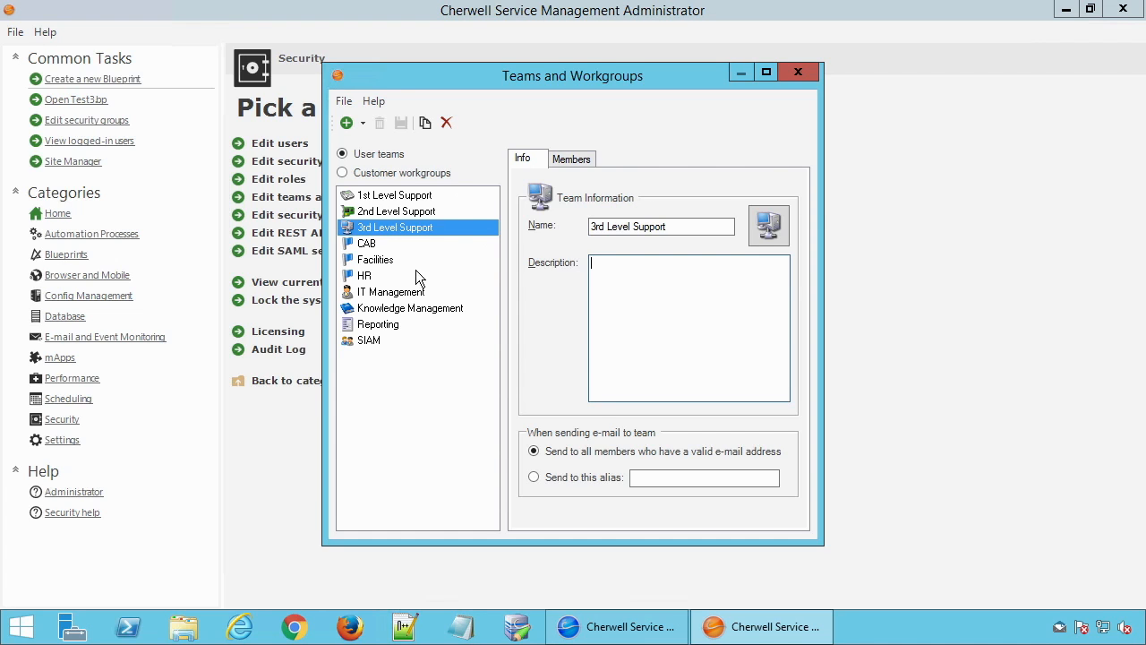
left_click(802, 71)
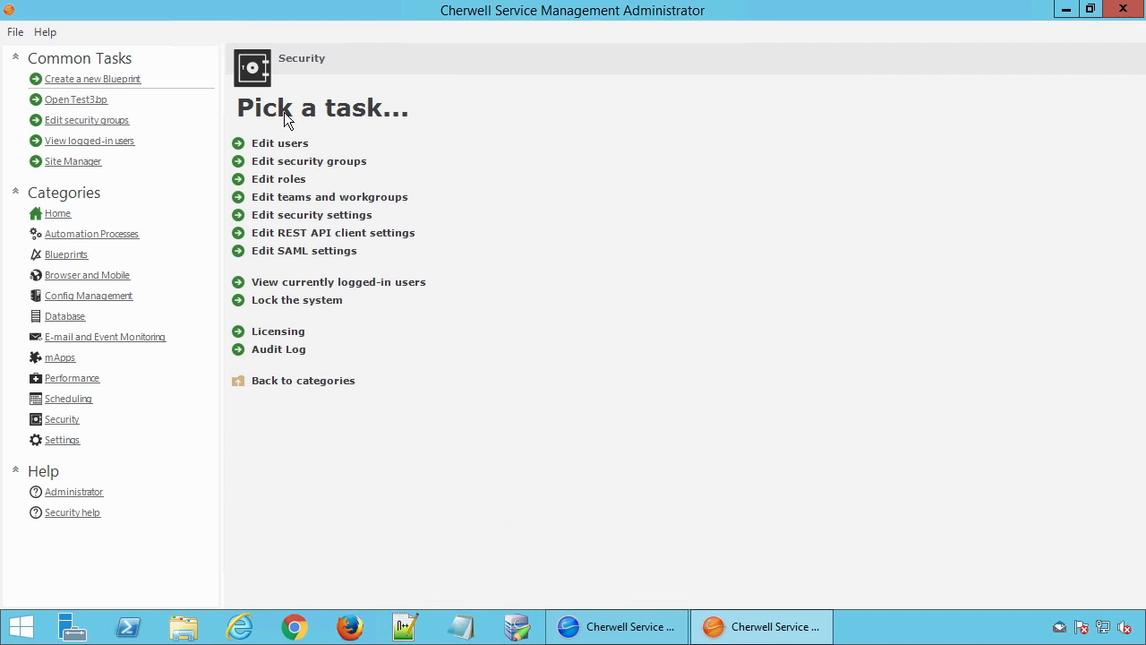
Open the Test3 blueprint and bring up its Teams manager
left_click(75, 101)
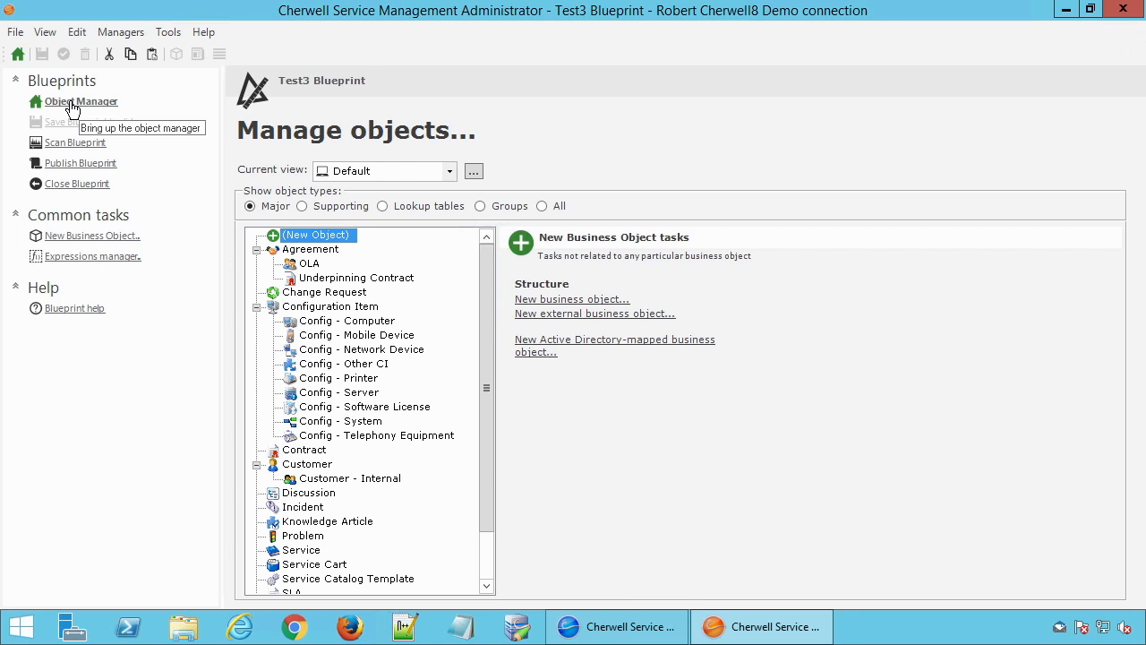
left_click(130, 33)
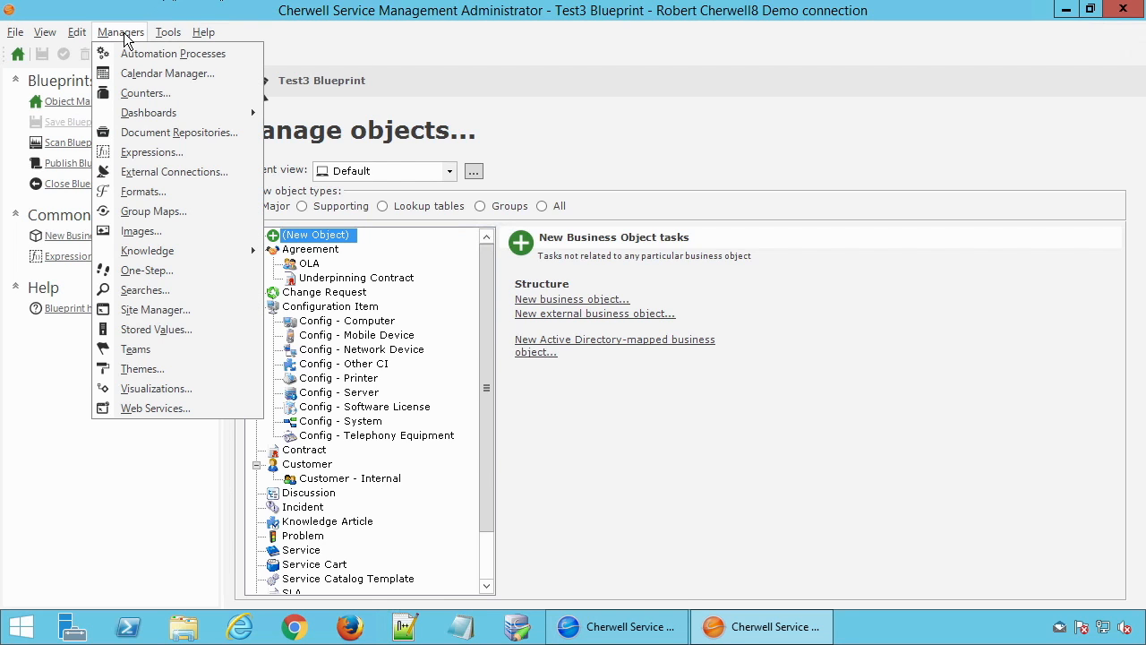
left_click(137, 350)
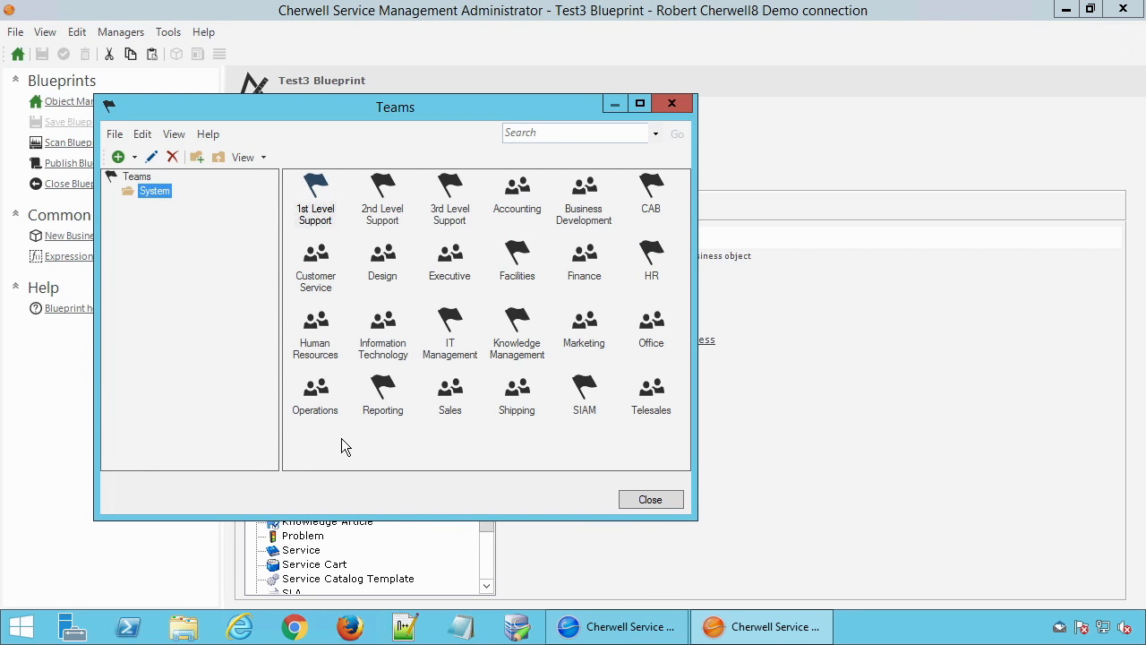
Start a new Cherwell User team in the System folder and name it eCAB
right_click(342, 441)
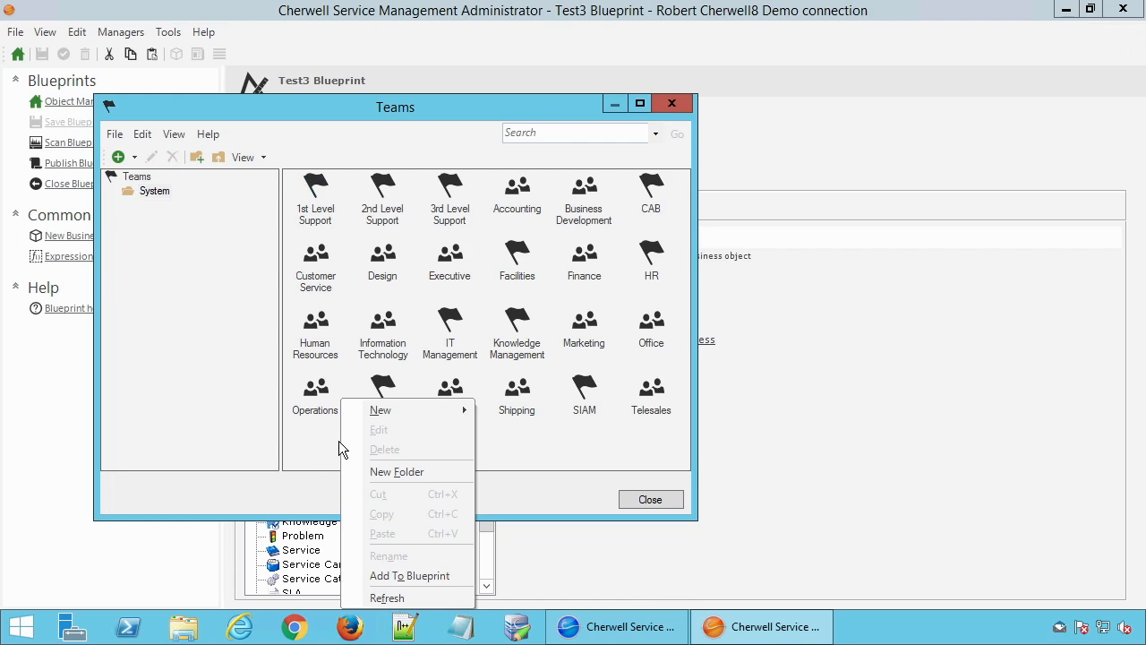
mouse_move(380, 414)
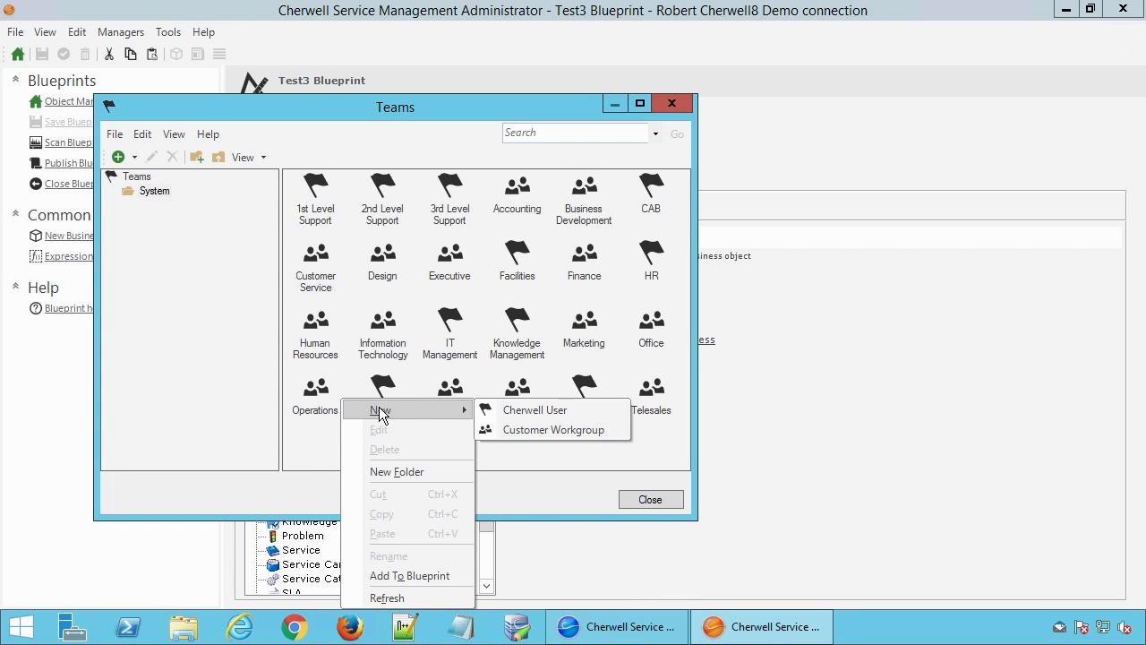
left_click(522, 415)
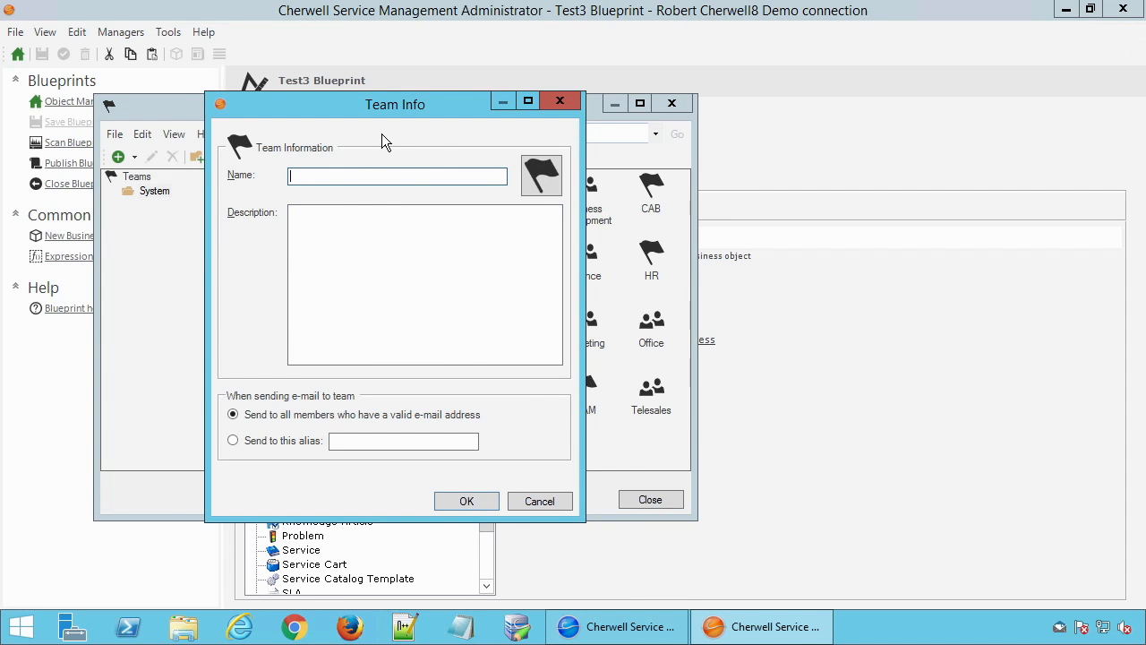
type("CAB")
key("Home")
type("e")
left_click_drag(436, 111, 913, 117)
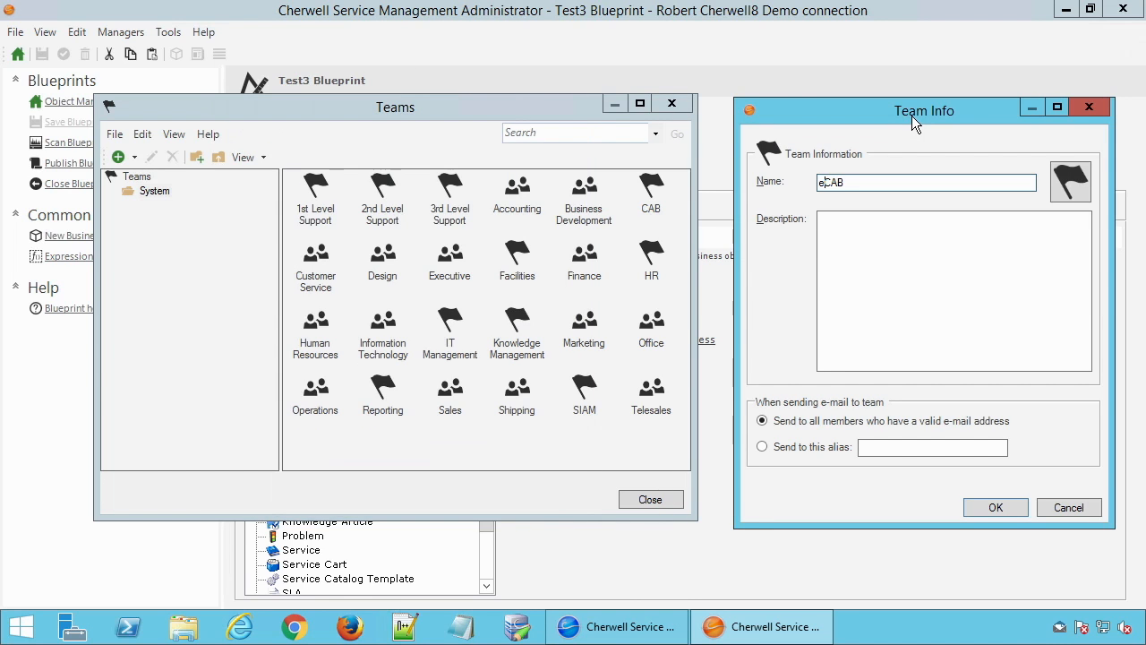
Give the eCAB team the description "Emergency CAB team." and accept the team information
left_click(934, 281)
type("This")
key("ctrl+a")
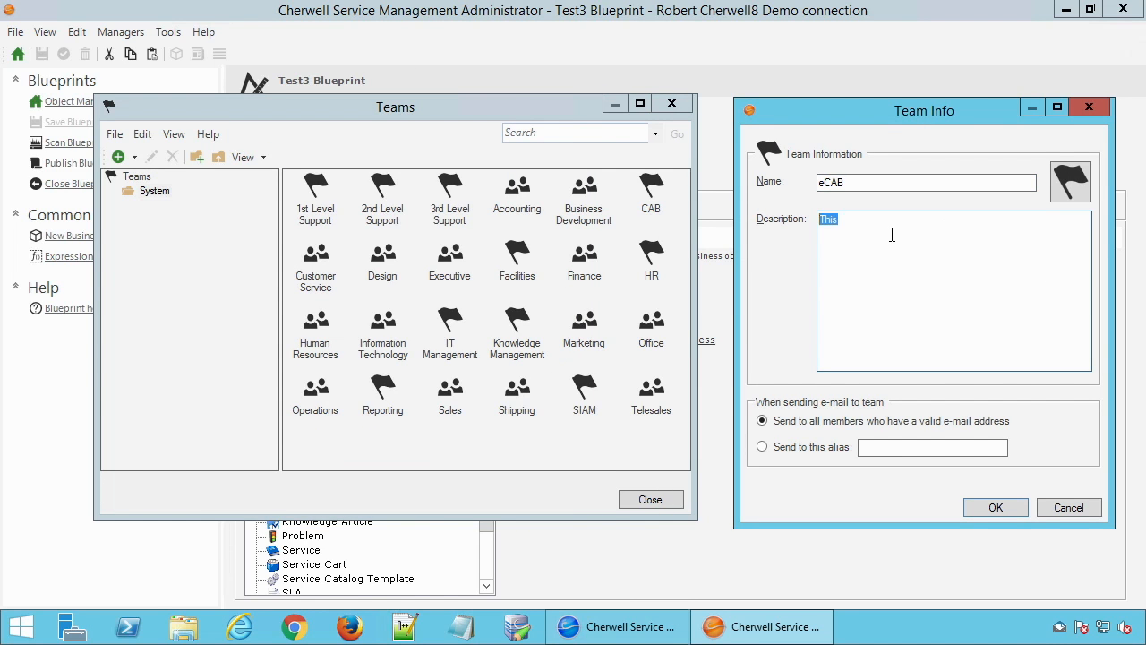
type("Emergency CAB team.")
left_click(1001, 508)
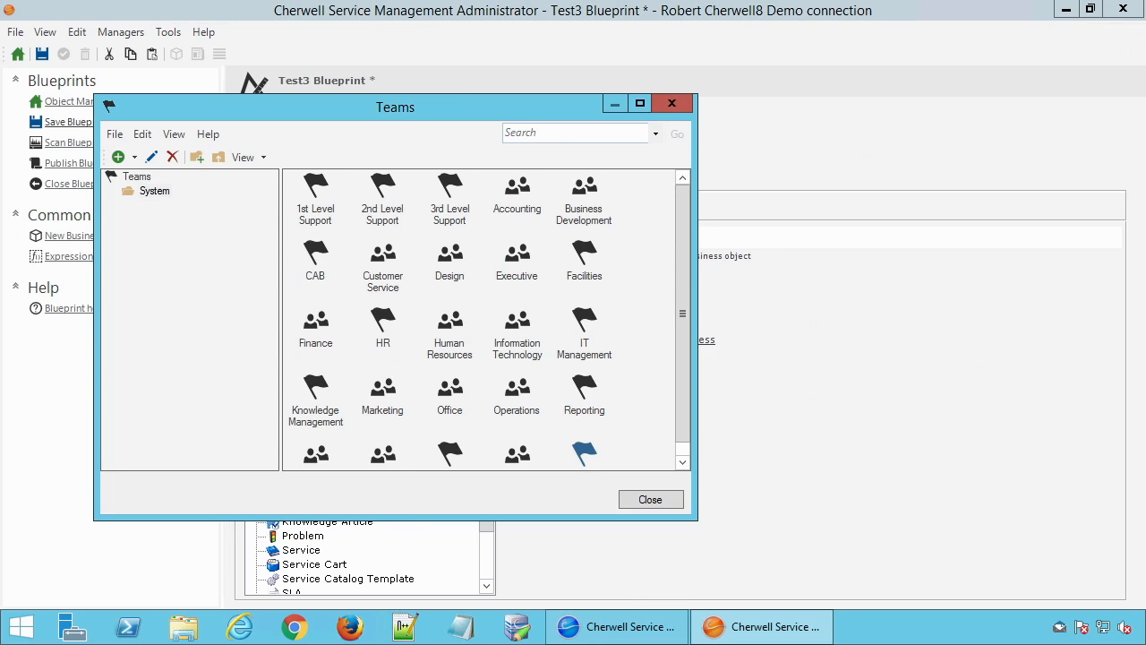
Locate the eCAB team in the Teams manager, view its available actions such as Add To Blueprint, and close the manager
left_click(683, 457)
left_click(631, 442)
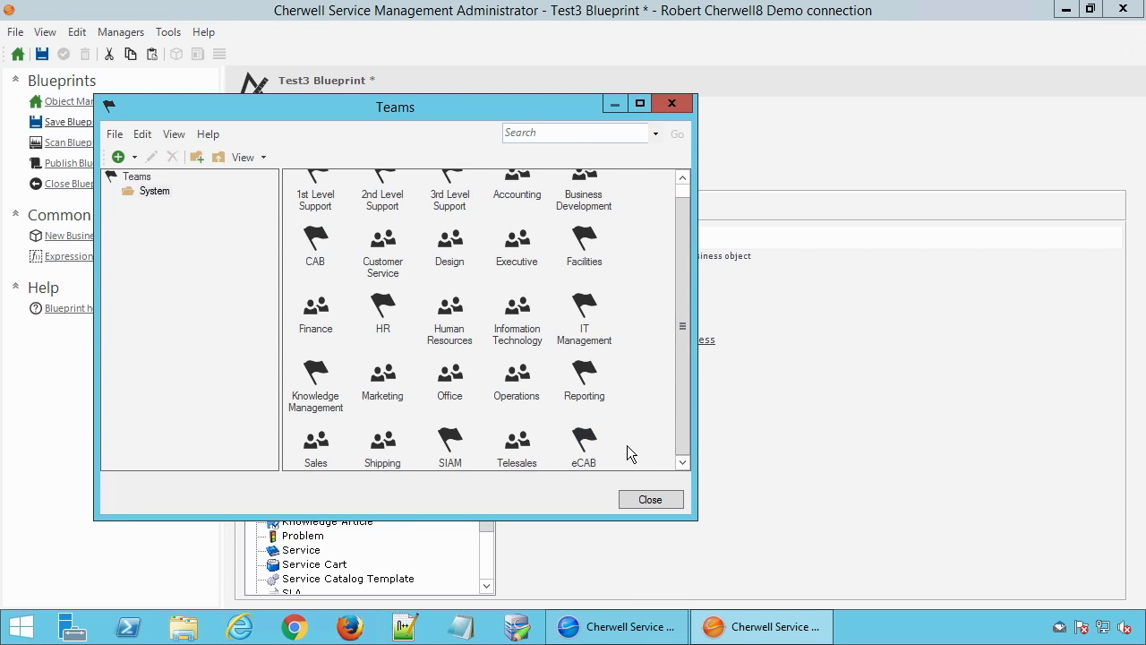
left_click(583, 441)
right_click(584, 462)
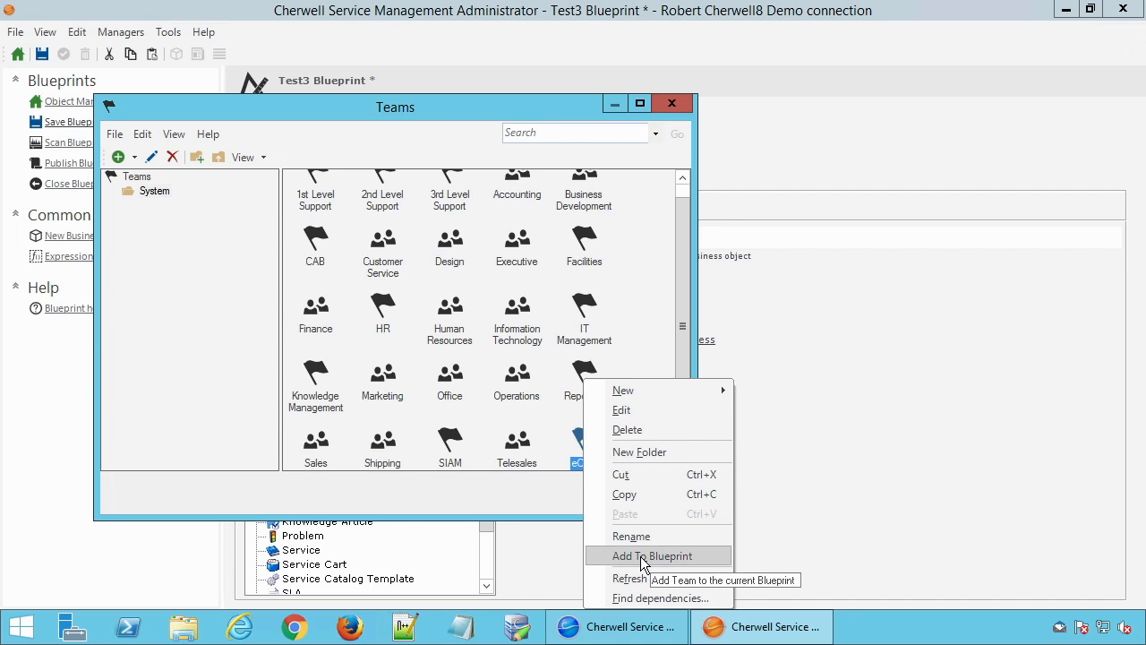
left_click(641, 561)
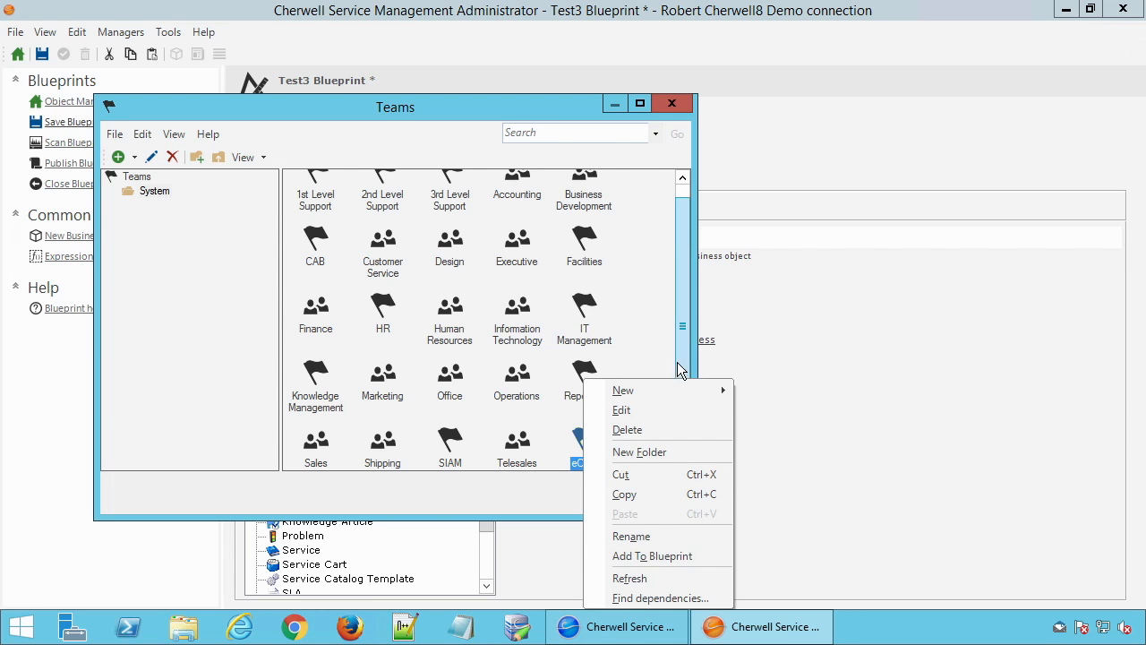
left_click(660, 499)
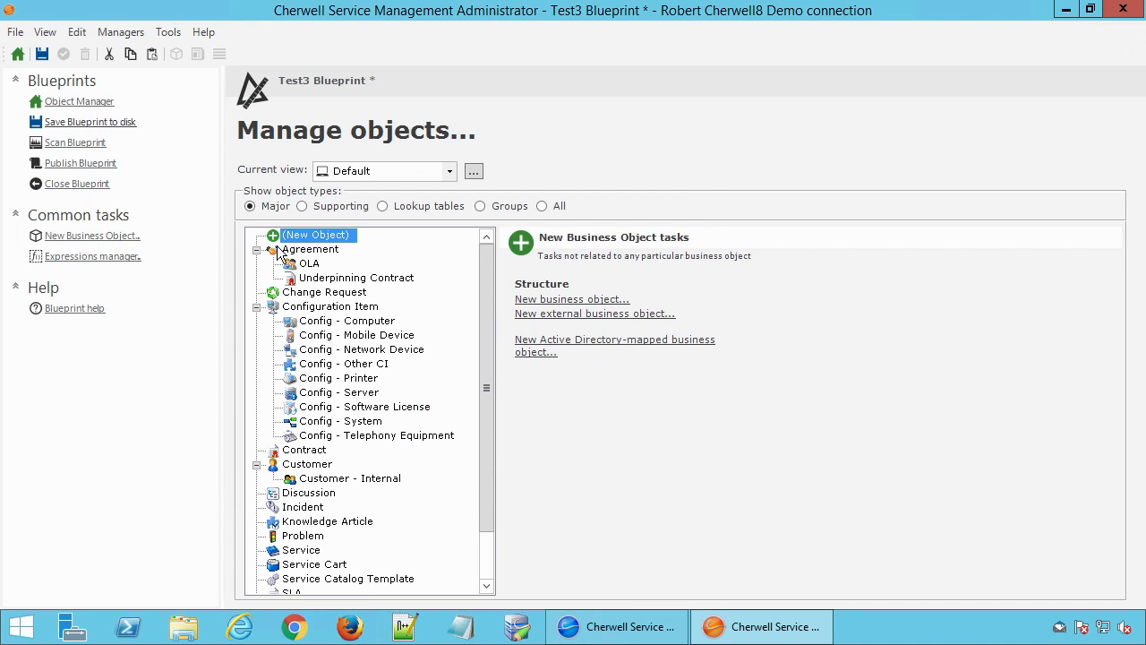
Review the Test3 blueprint's pending changes, expanding the Teams entry to inspect the eCAB item, and close the list
left_click(17, 32)
left_click(68, 155)
left_click(367, 152)
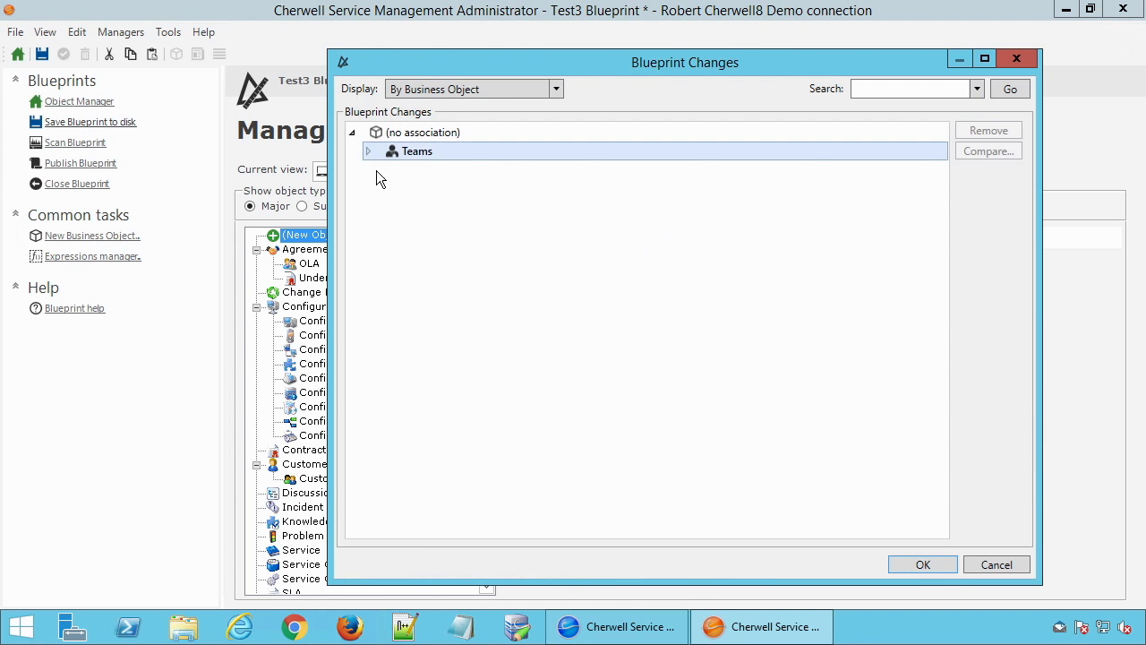
left_click(367, 151)
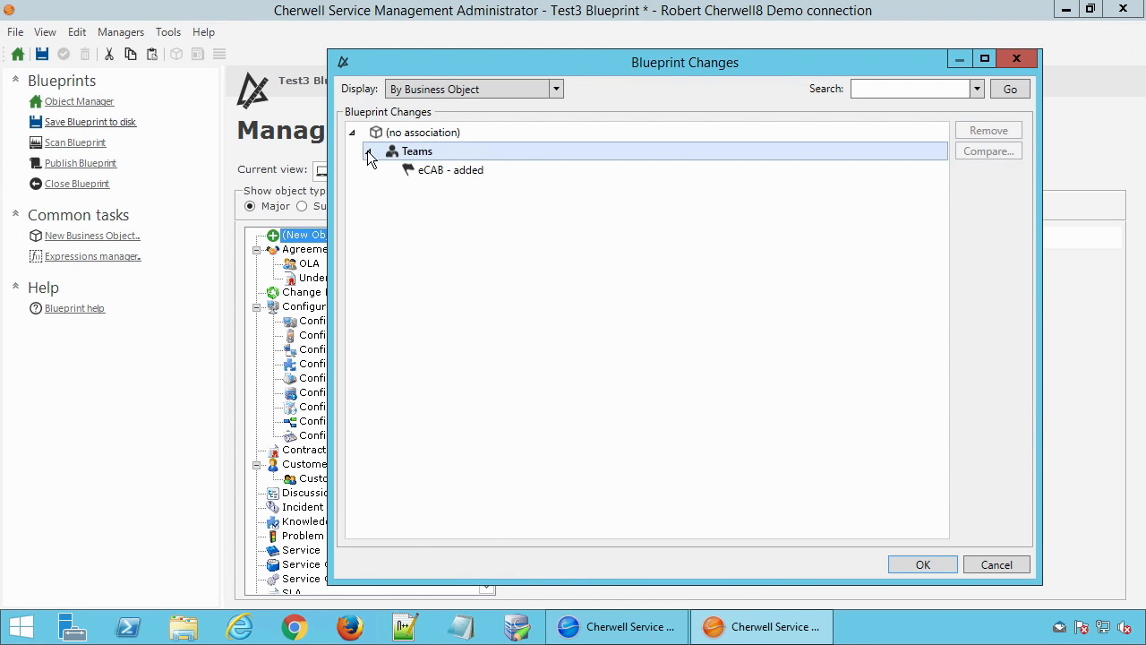
left_click(424, 169)
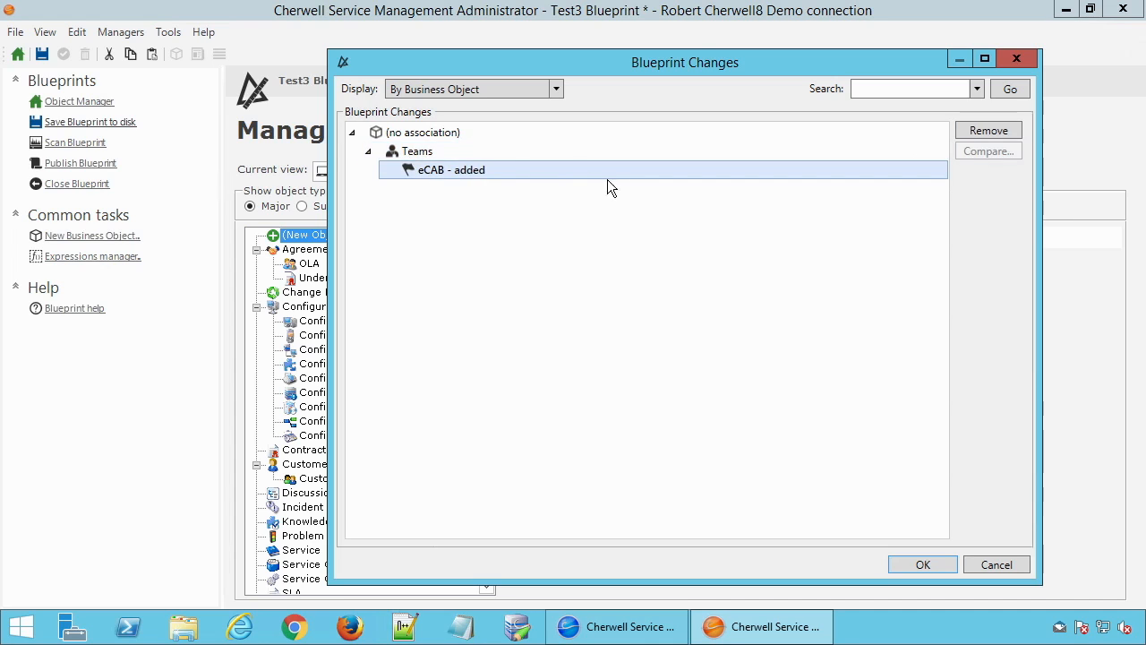
left_click(437, 152)
left_click(448, 136)
left_click(462, 169)
left_click(919, 564)
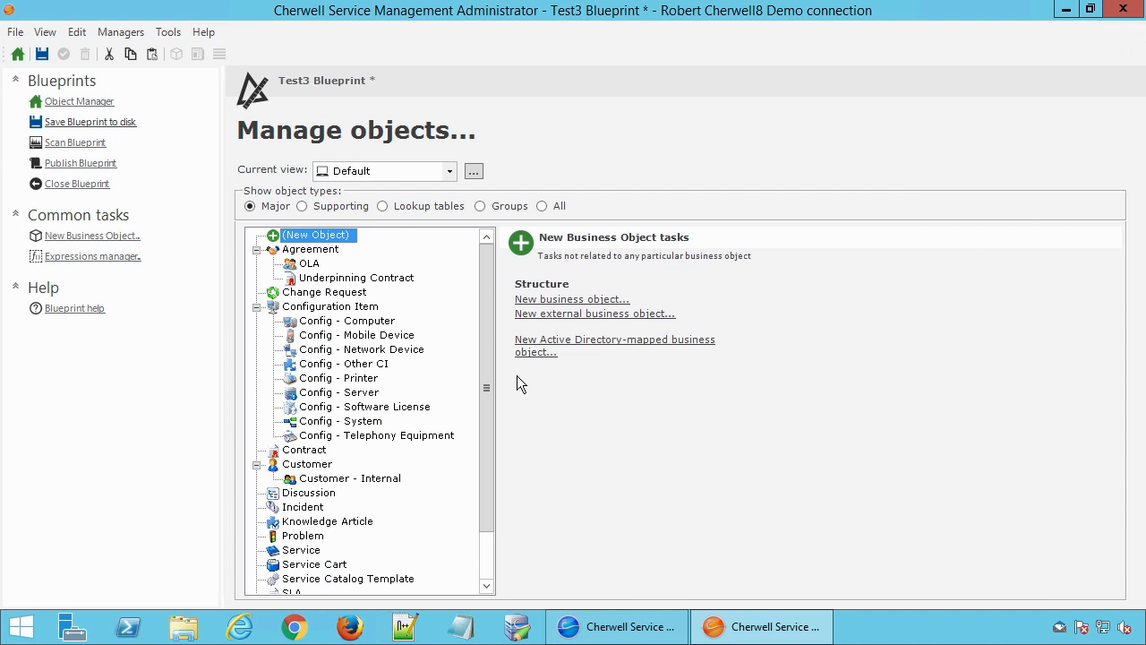
Save the Test3 blueprint to disk and publish it to the live system with the preset publishing options
left_click(41, 54)
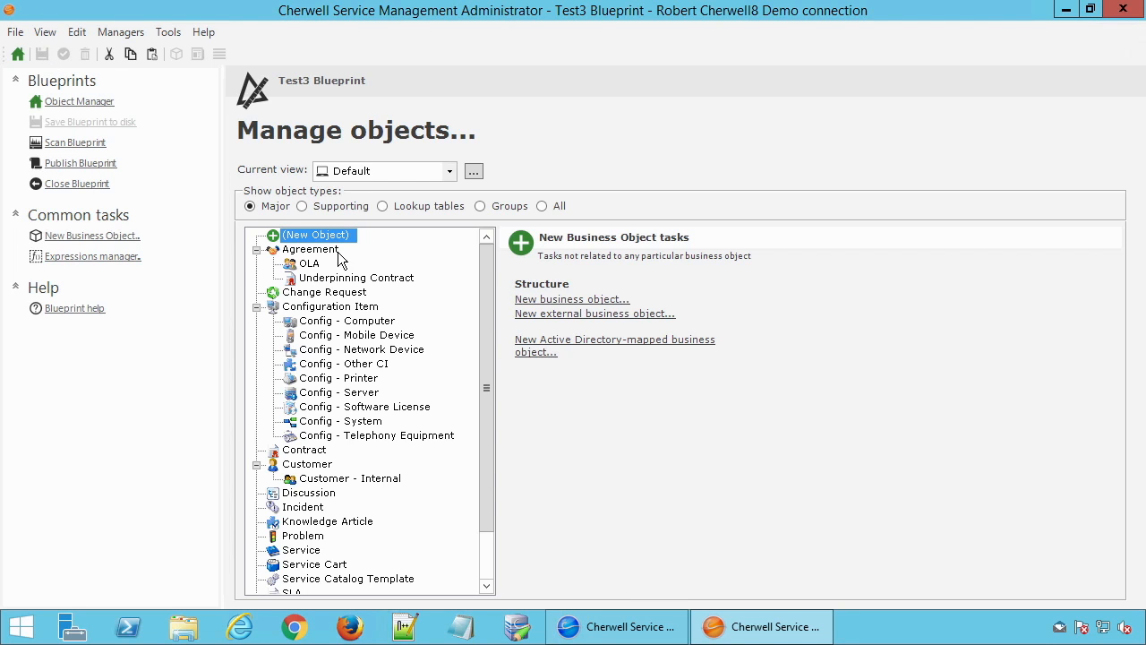
left_click(76, 164)
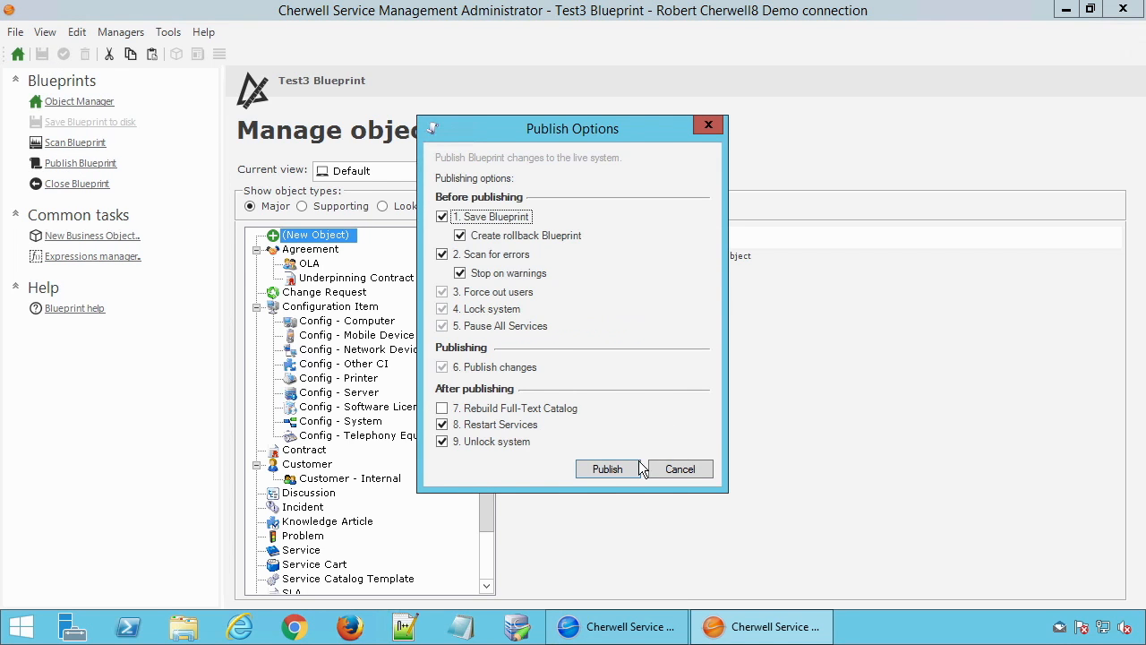
left_click(617, 468)
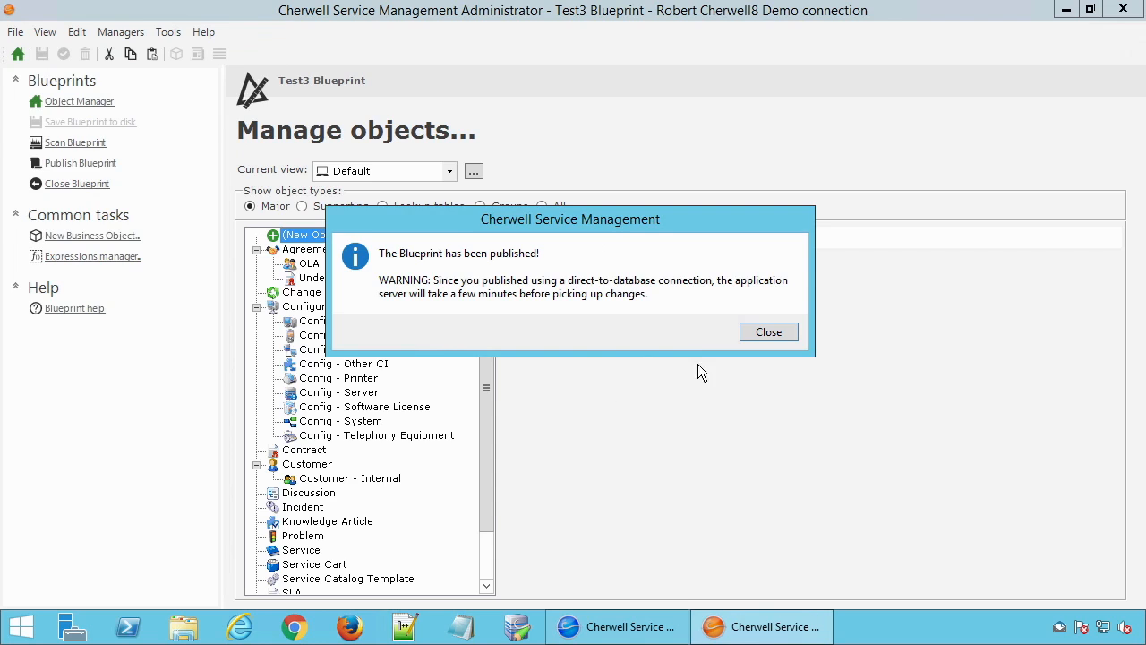
left_click(768, 332)
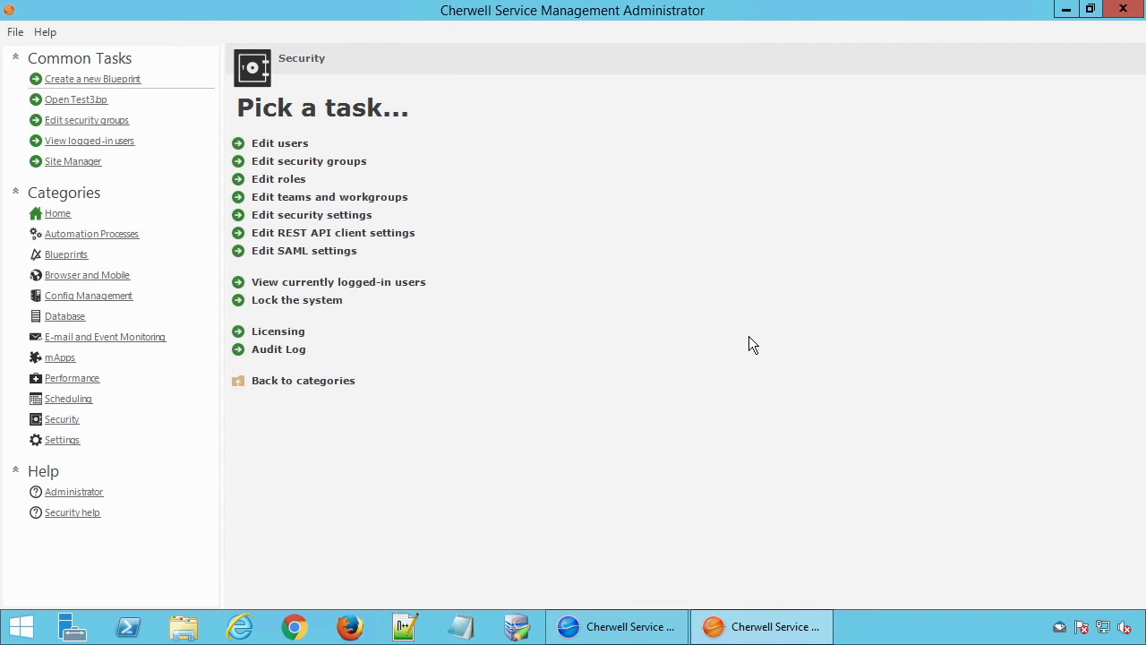
Check the eCAB team's description and member list in the security Teams and Workgroups editor, and close the editor
left_click(401, 201)
left_click(378, 262)
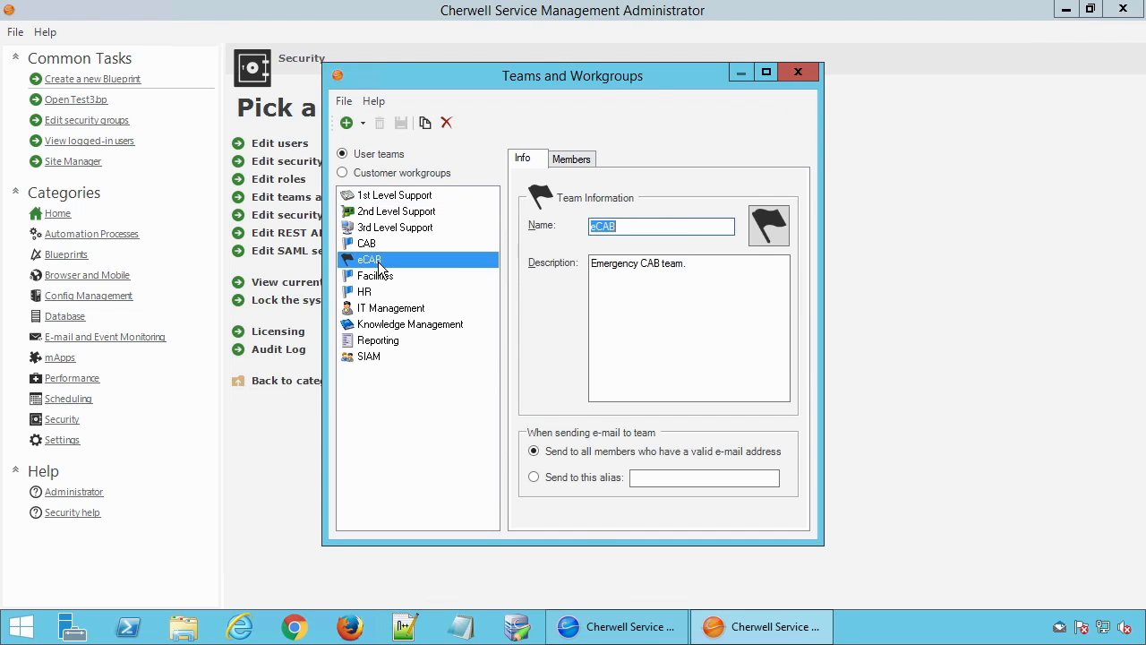
left_click(724, 278)
left_click_drag(688, 263, 589, 263)
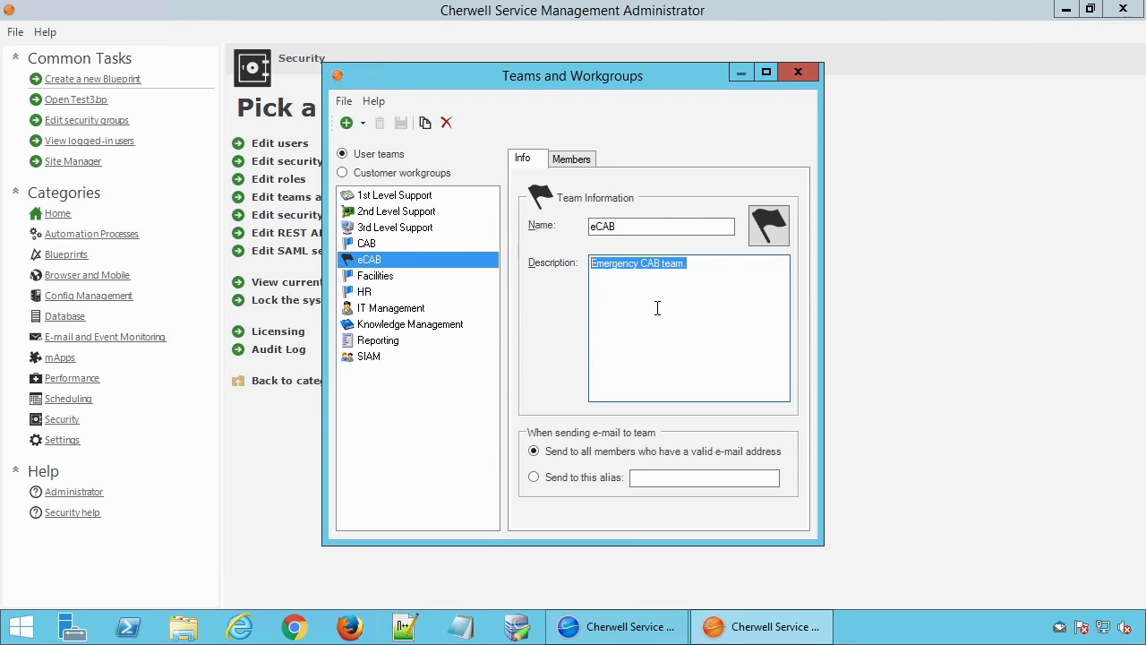
left_click(570, 159)
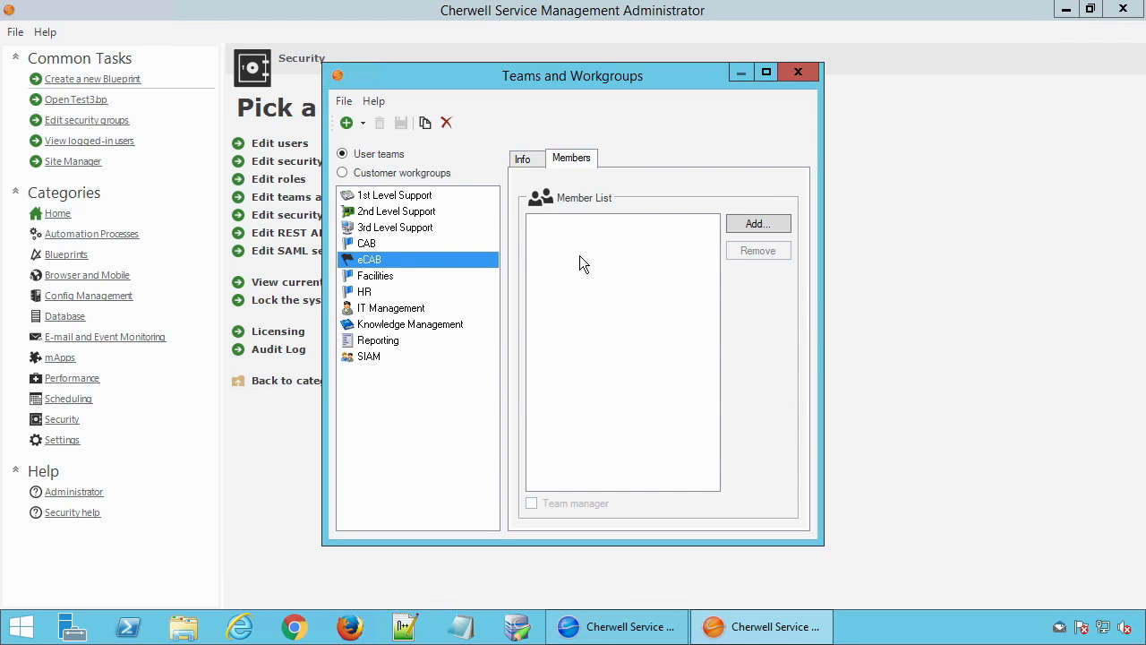
left_click(537, 159)
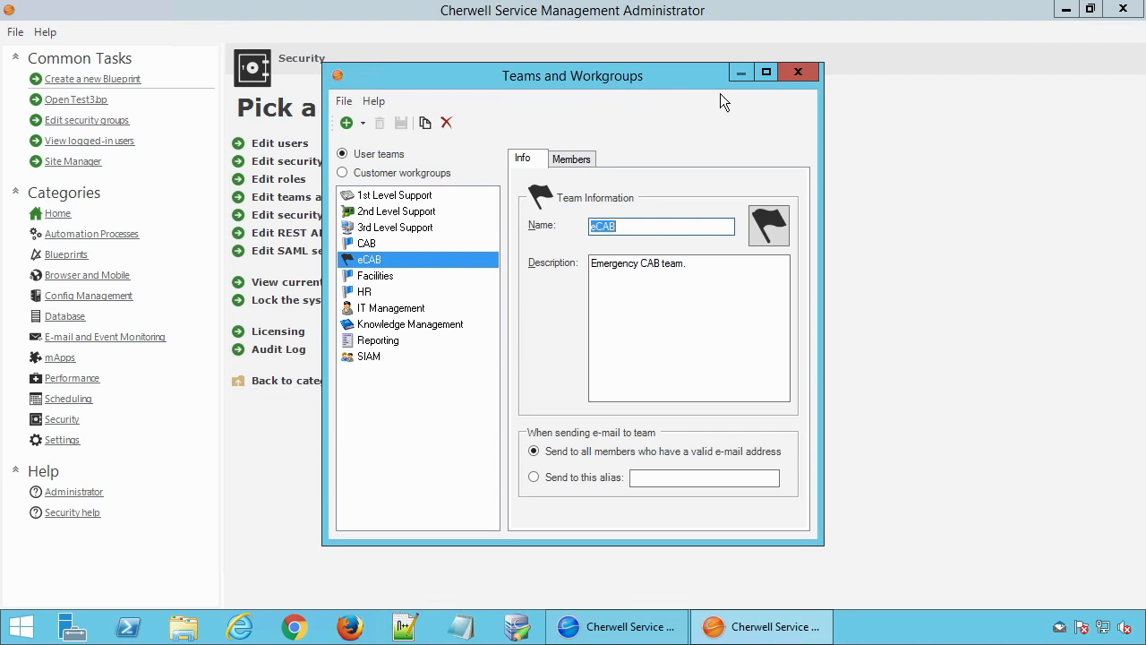
left_click(798, 73)
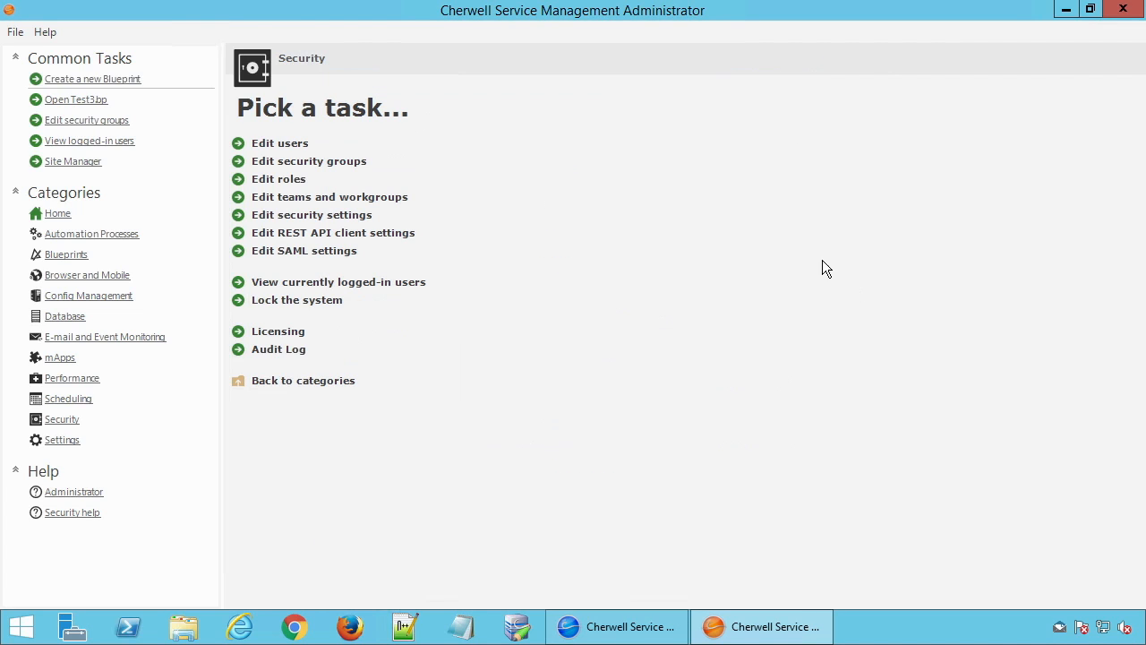